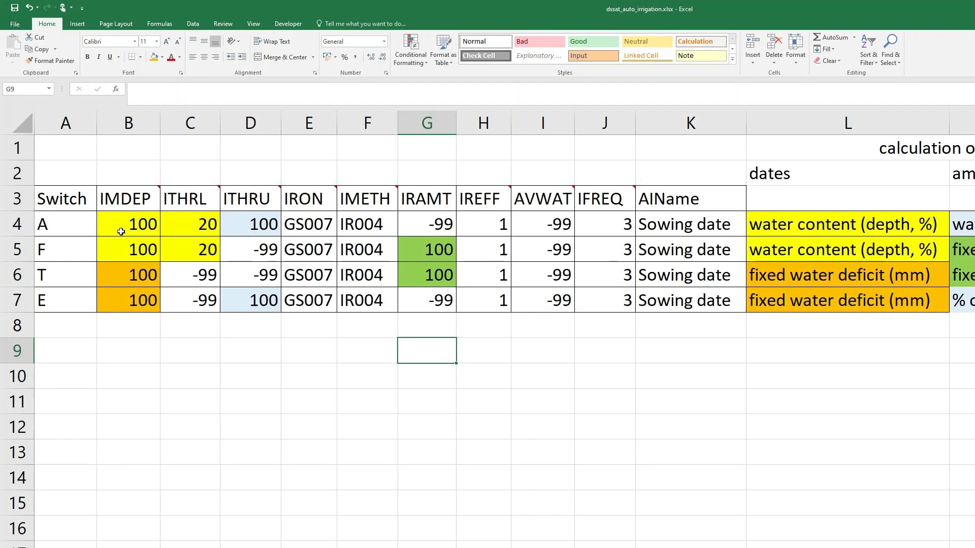
mouse_move(135, 203)
mouse_move(249, 192)
key("alt+Tab")
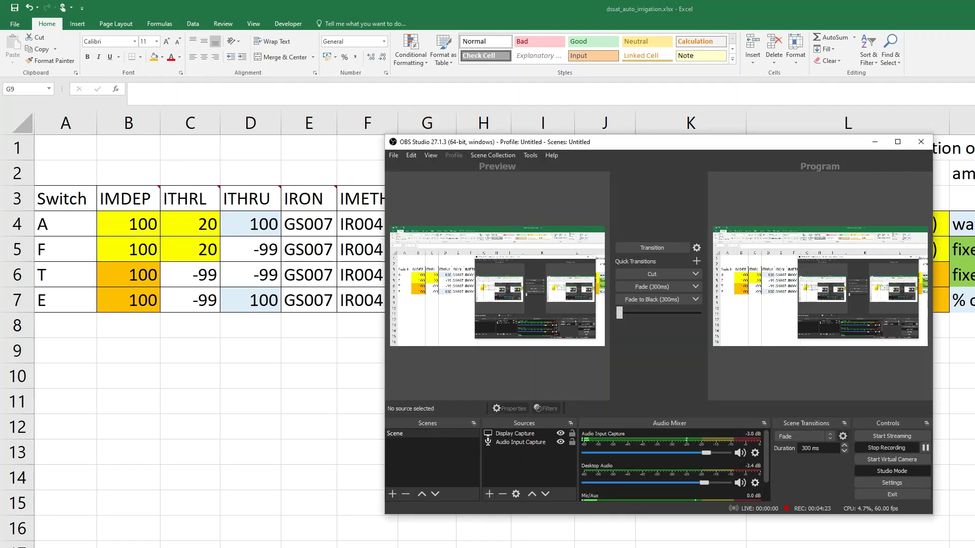
left_click(892, 446)
left_click(892, 445)
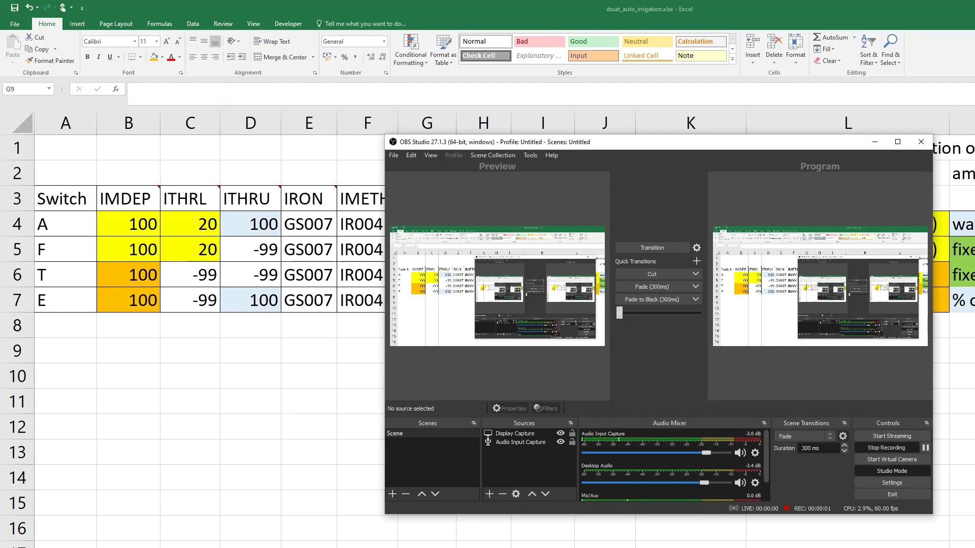
Step: Switch to UCCO9301.MZX in Notepad, place its window below the spreadsheet headers, and view the automatic management irrigation settings
key("alt+Tab")
key("alt+Tab")
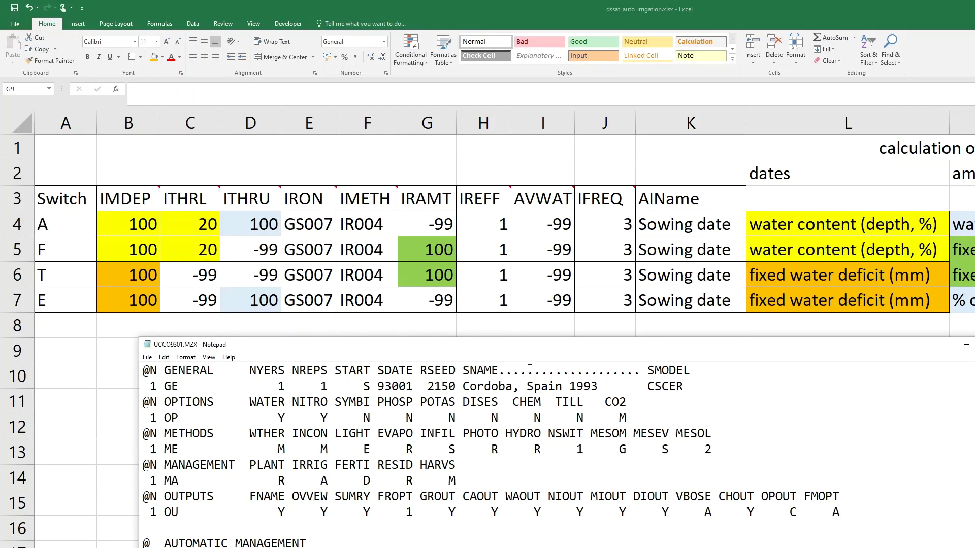
left_click_drag(545, 354, 543, 242)
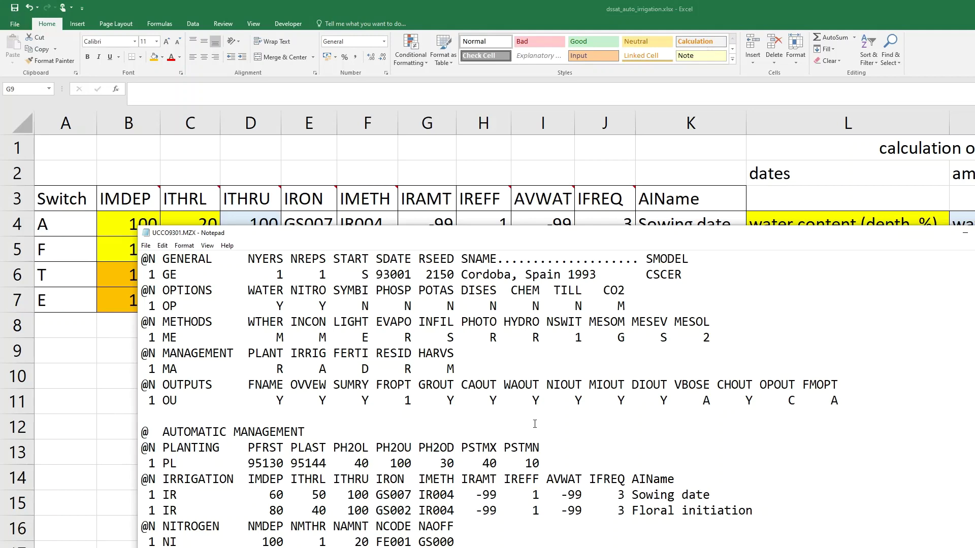
scroll(535, 424, "down", 2)
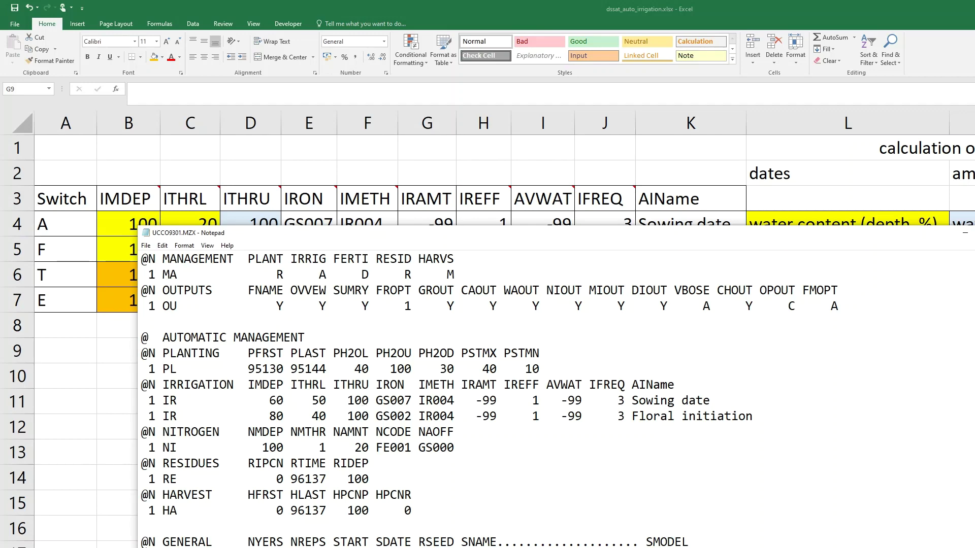
key("alt+Tab")
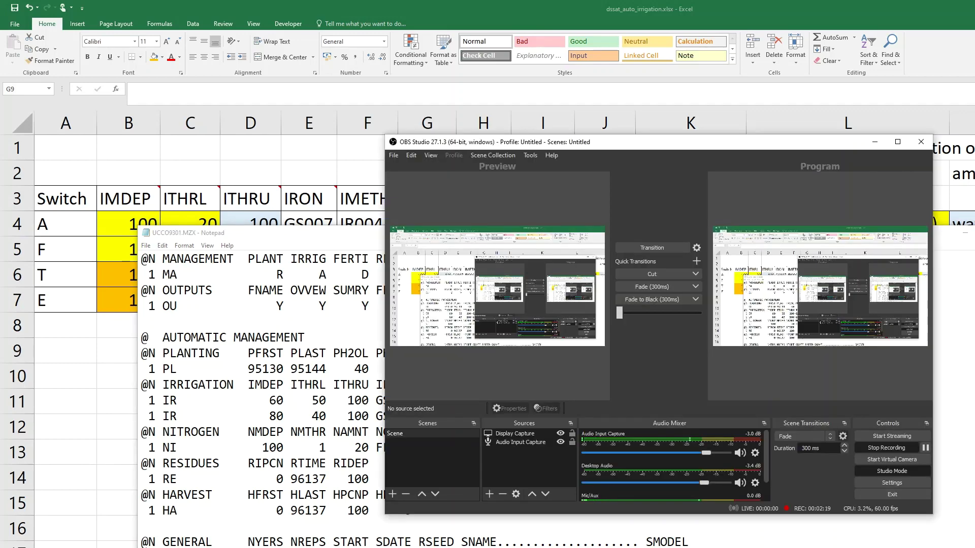
left_click(896, 448)
Step: Switch to DSSAT and run the maize model for the Irrigation A, F, T and E treatments of UCCO9301.MZX
key("alt+Tab")
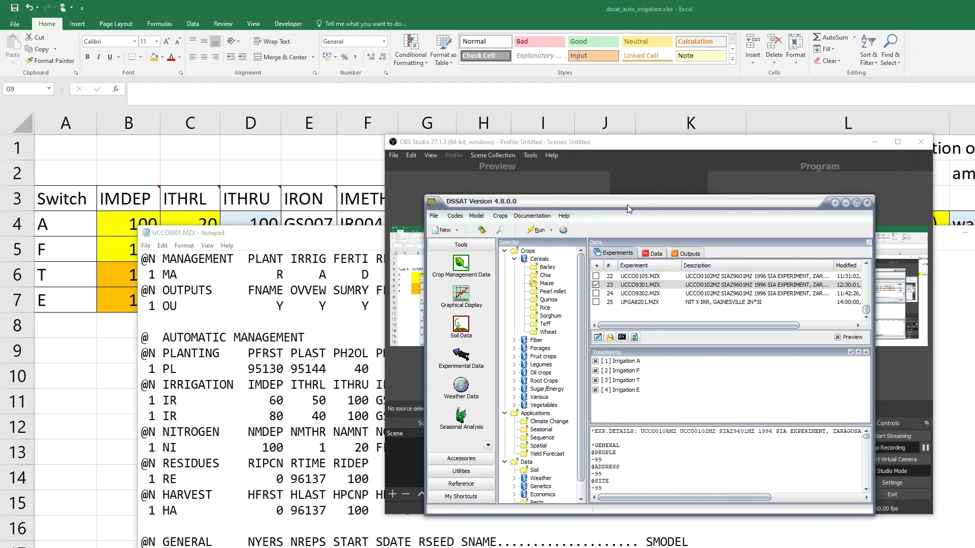
left_click_drag(626, 206, 464, 143)
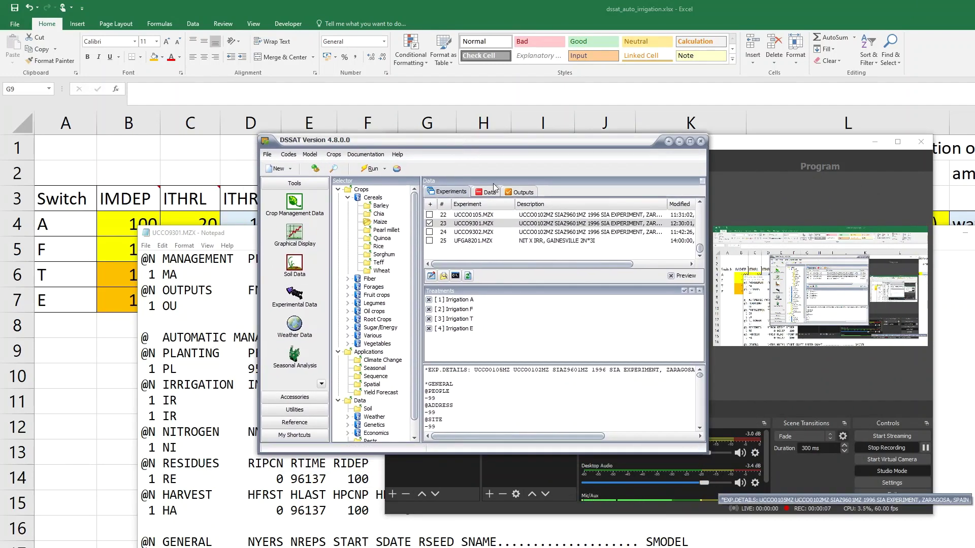
left_click(370, 169)
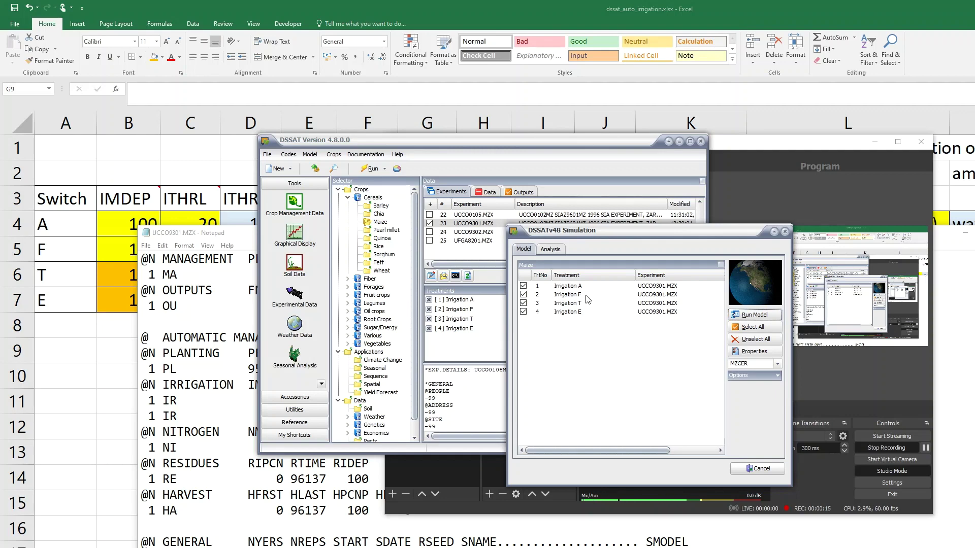
left_click(760, 319)
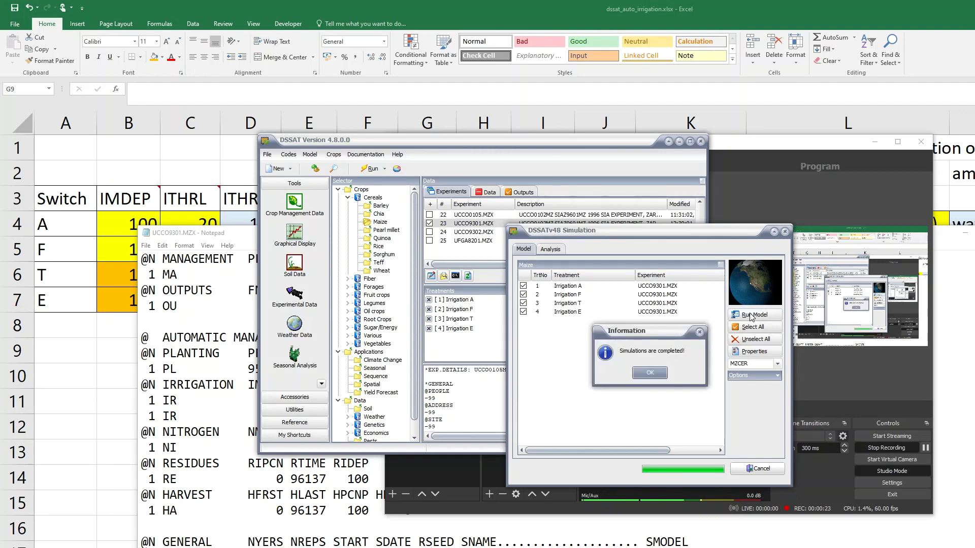
left_click(640, 377)
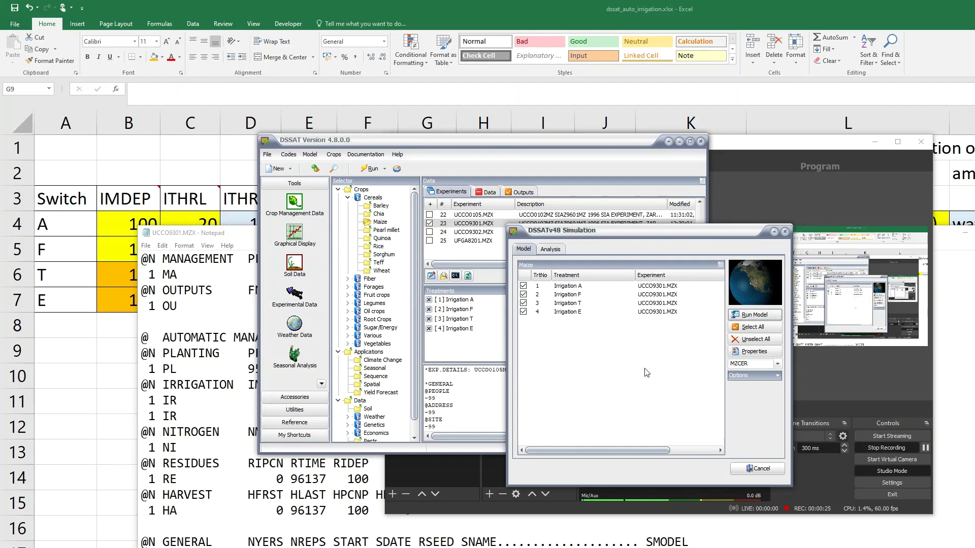
Step: Open the simulation output file UCCO9301.OME for viewing
left_click(549, 249)
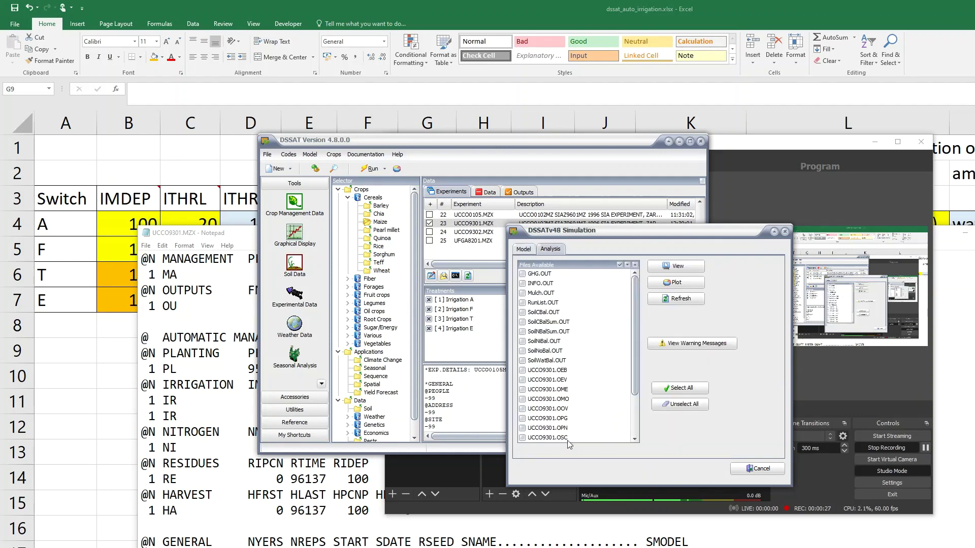
left_click(521, 390)
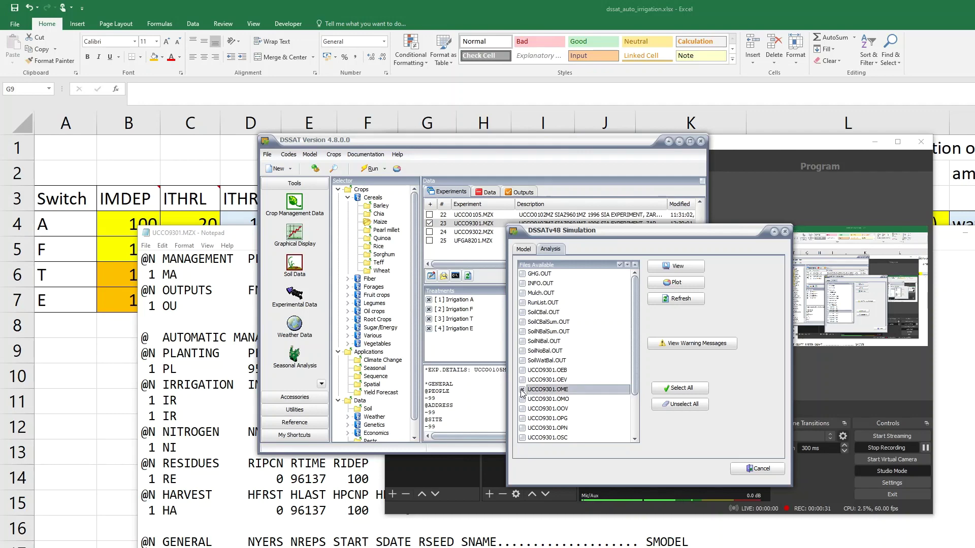
left_click(691, 268)
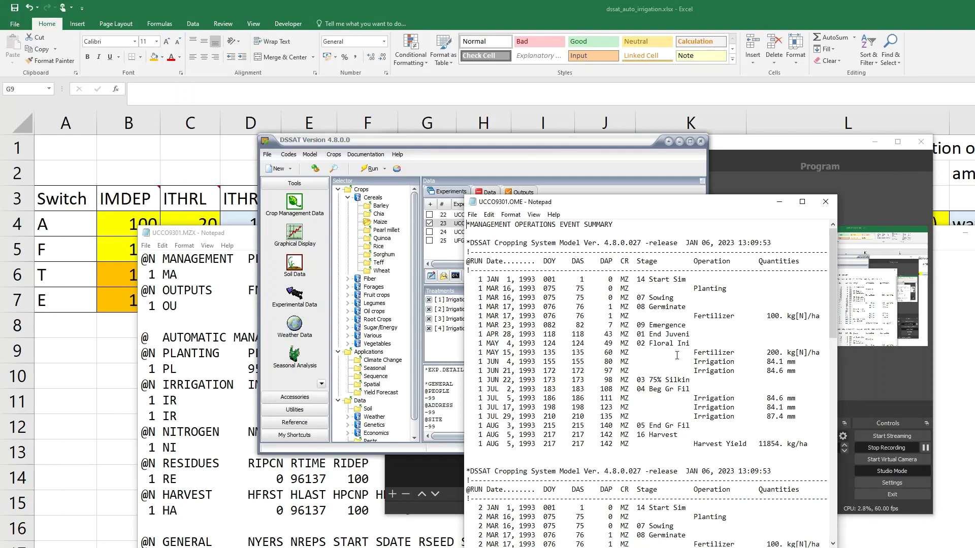
Step: Examine the irrigation dates, irrigation amounts and harvest yields of runs 1 to 4 in the management operations event summary
scroll(676, 355, "down", 1)
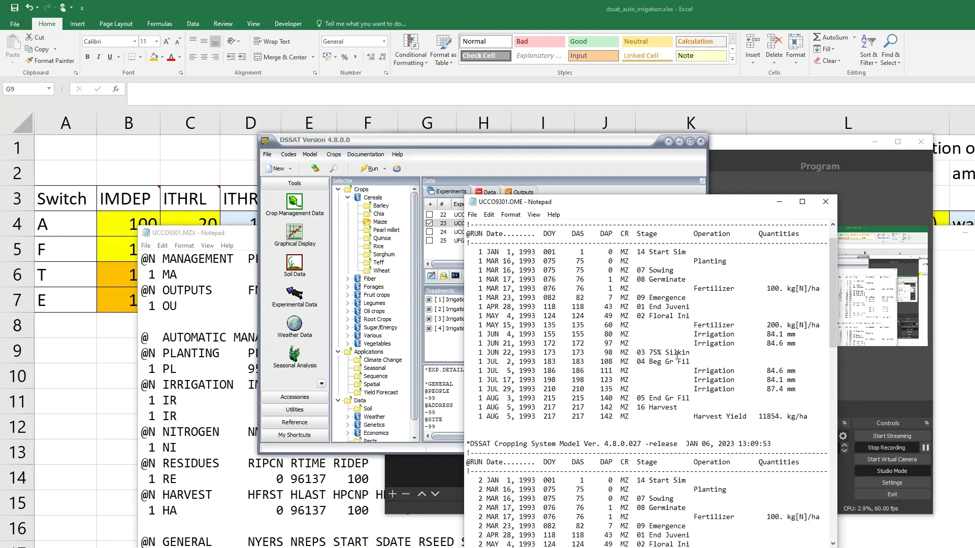
scroll(677, 356, "down", 2)
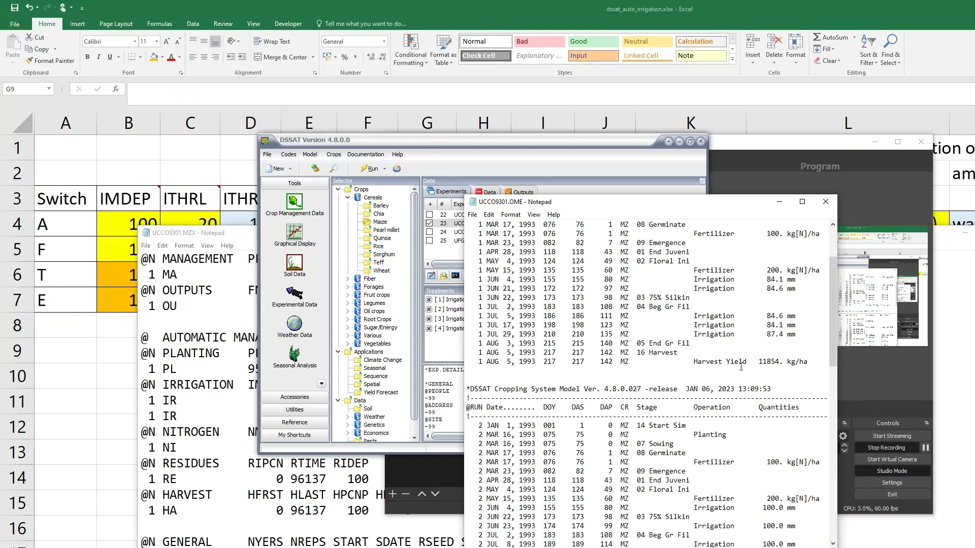
scroll(736, 367, "down", 4)
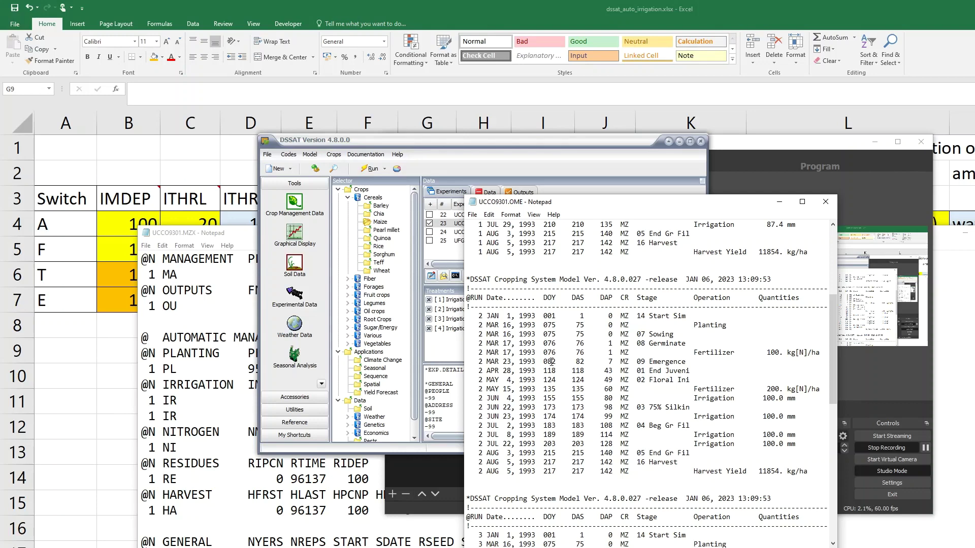
scroll(550, 398, "down", 7)
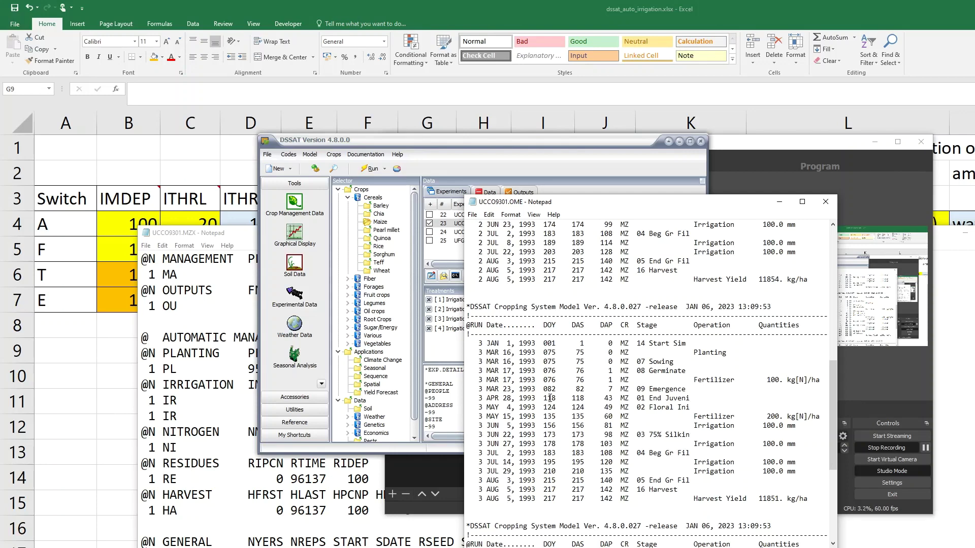
scroll(550, 398, "down", 1)
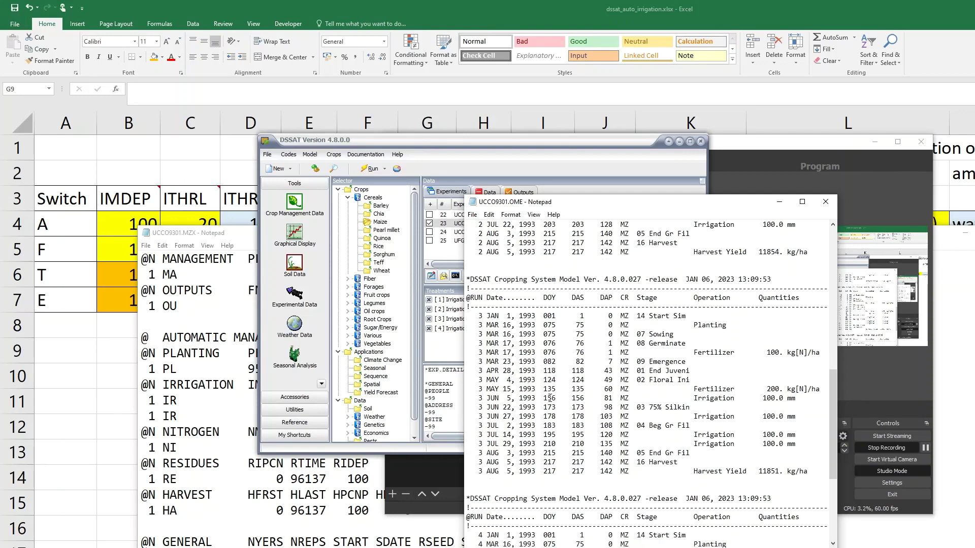
scroll(550, 398, "down", 2)
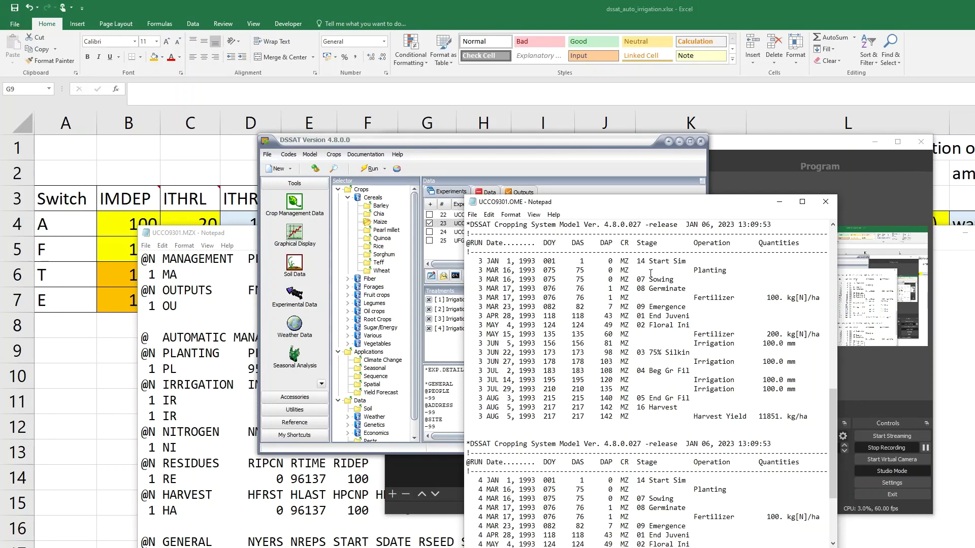
scroll(633, 355, "down", 2)
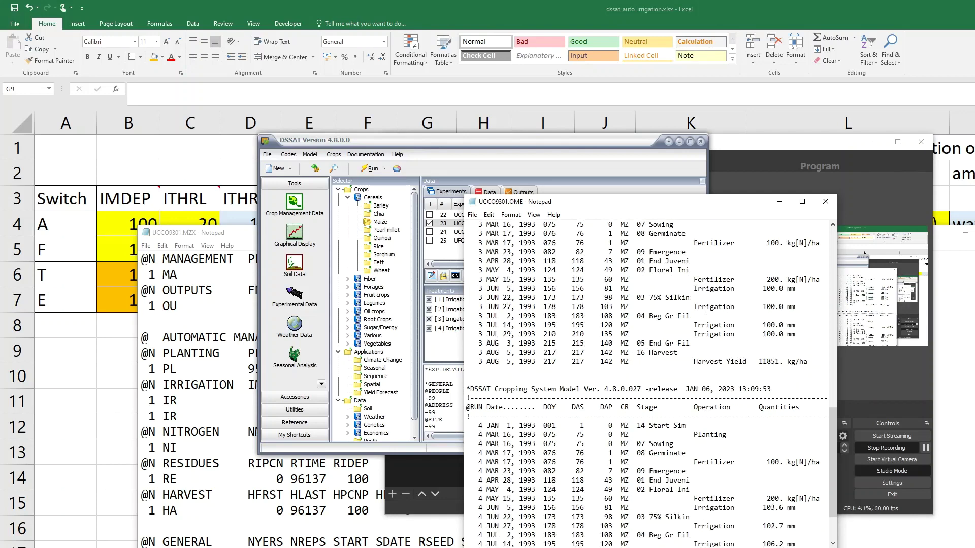
scroll(704, 310, "down", 3)
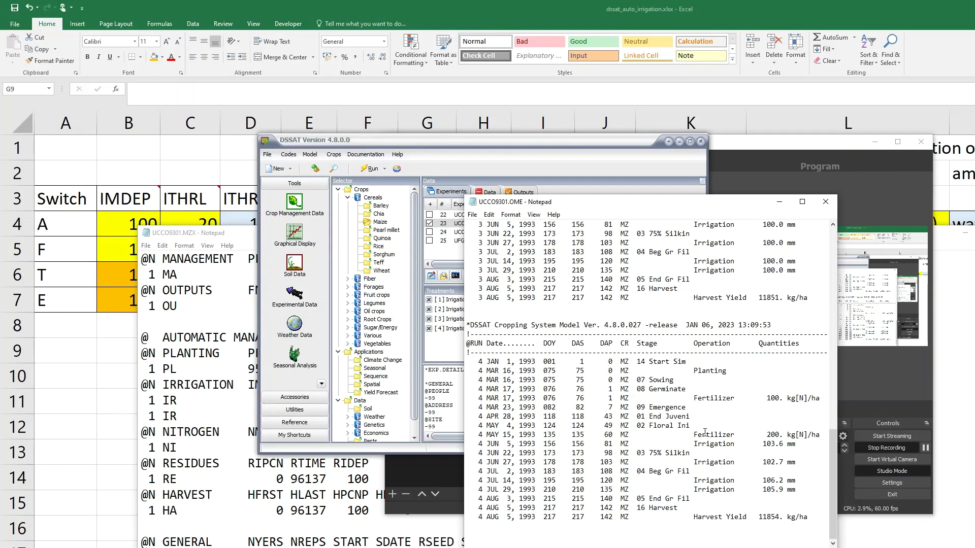
scroll(704, 430, "up", 20)
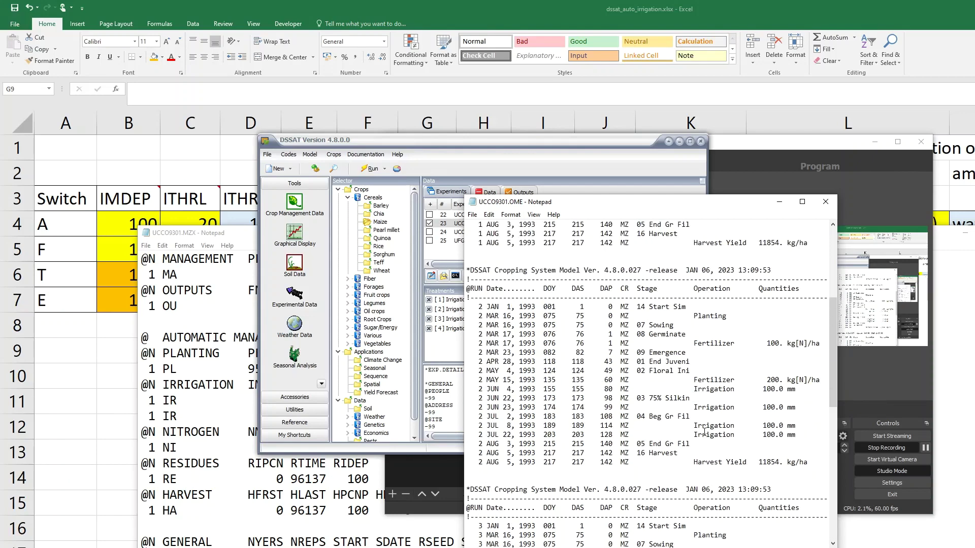
scroll(704, 432, "up", 4)
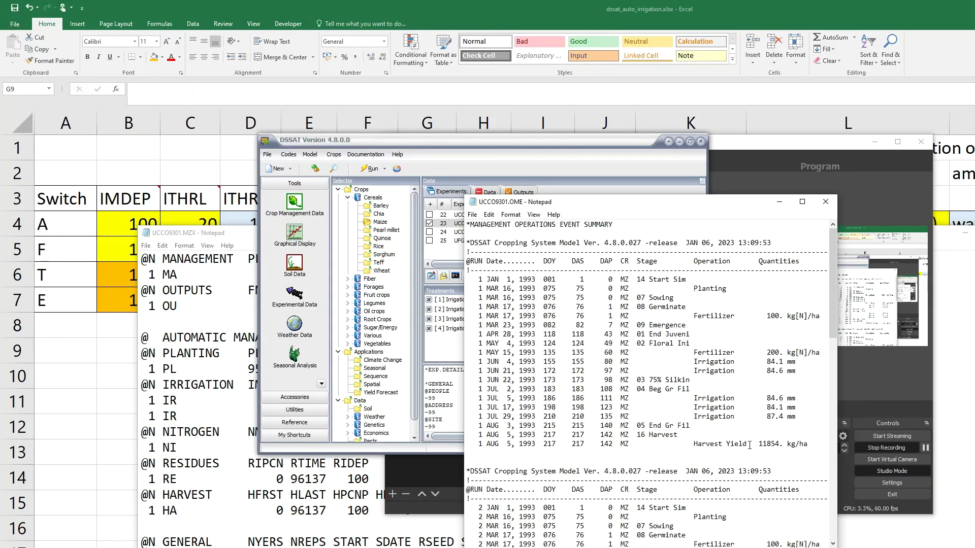
scroll(499, 386, "down", 2)
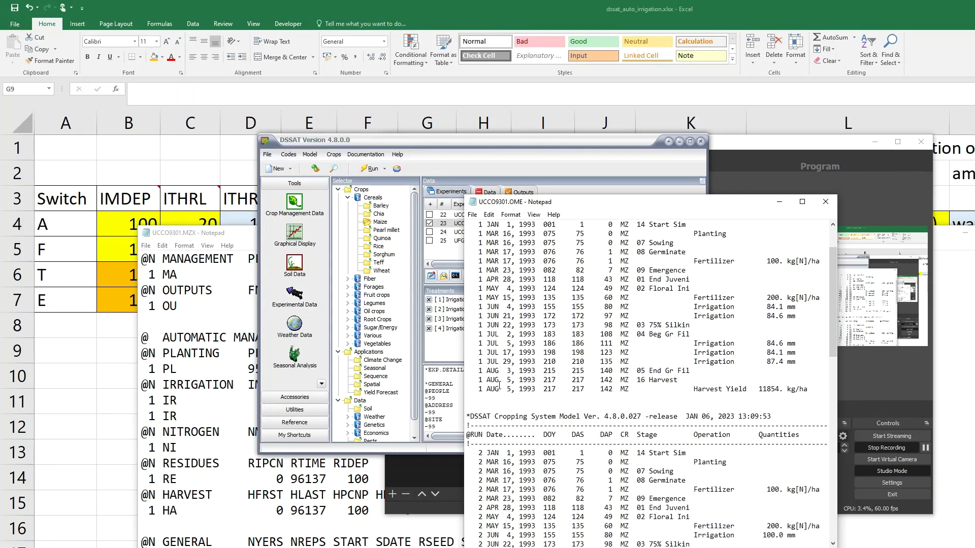
scroll(499, 385, "down", 7)
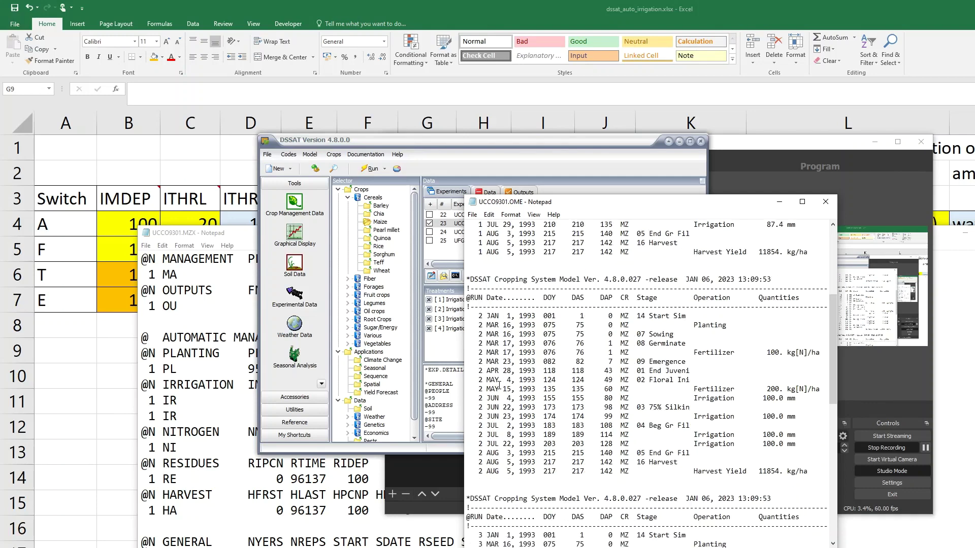
scroll(499, 386, "down", 7)
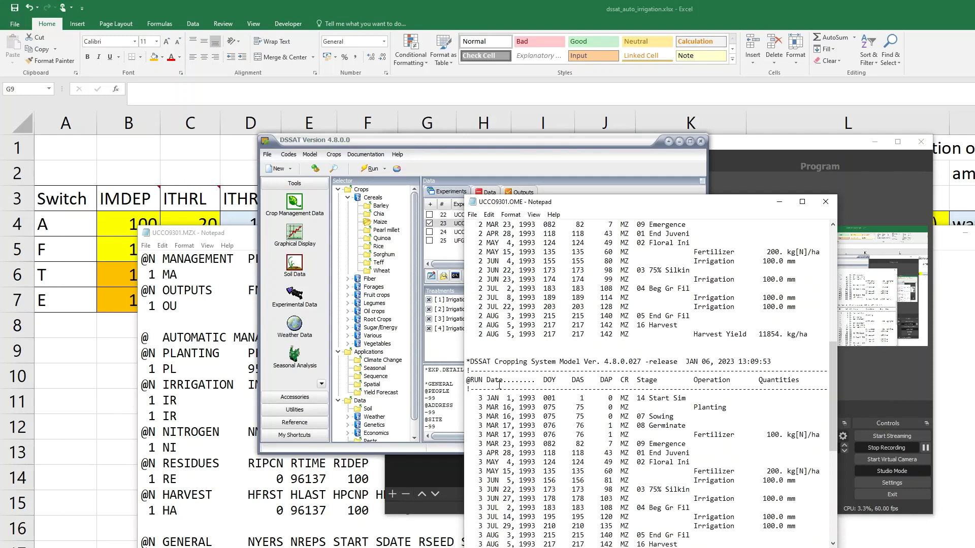
scroll(499, 386, "down", 5)
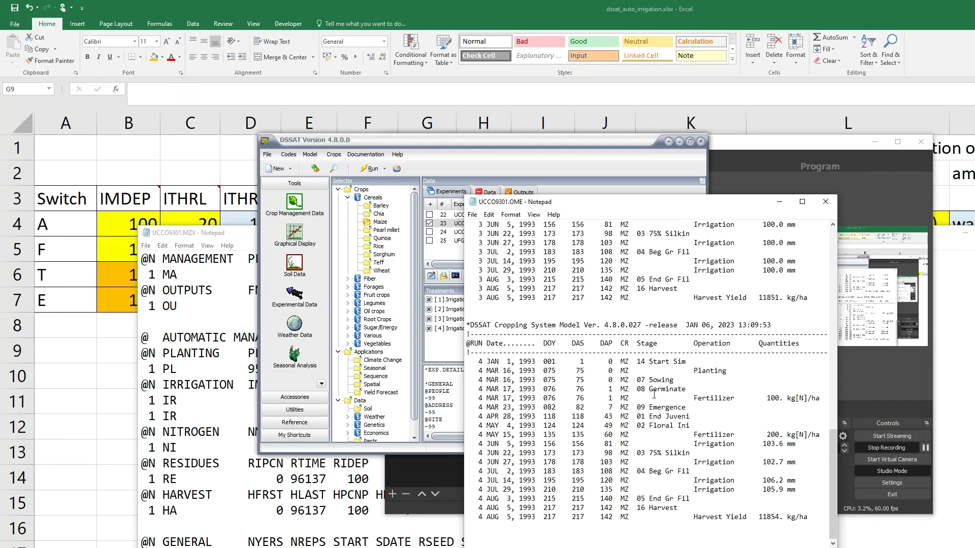
scroll(653, 394, "up", 20)
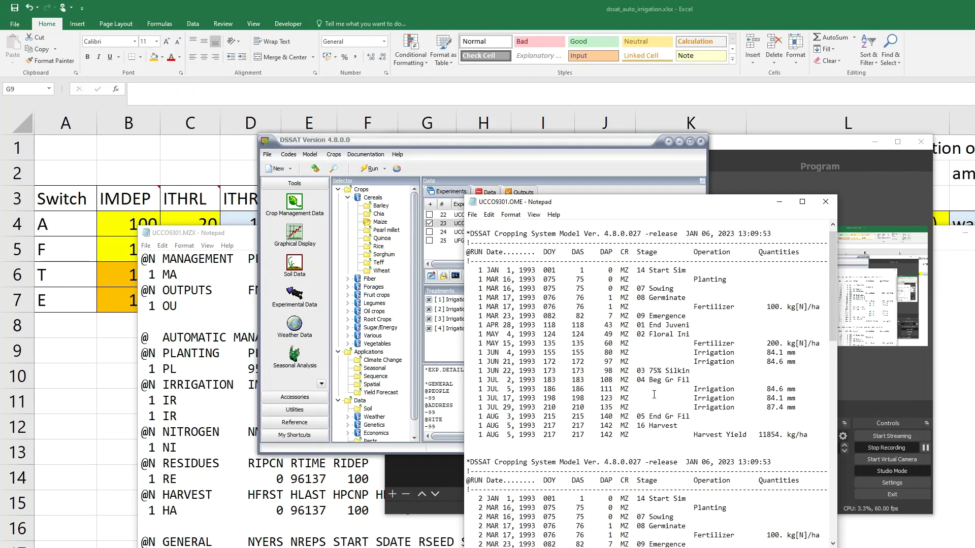
scroll(654, 394, "up", 1)
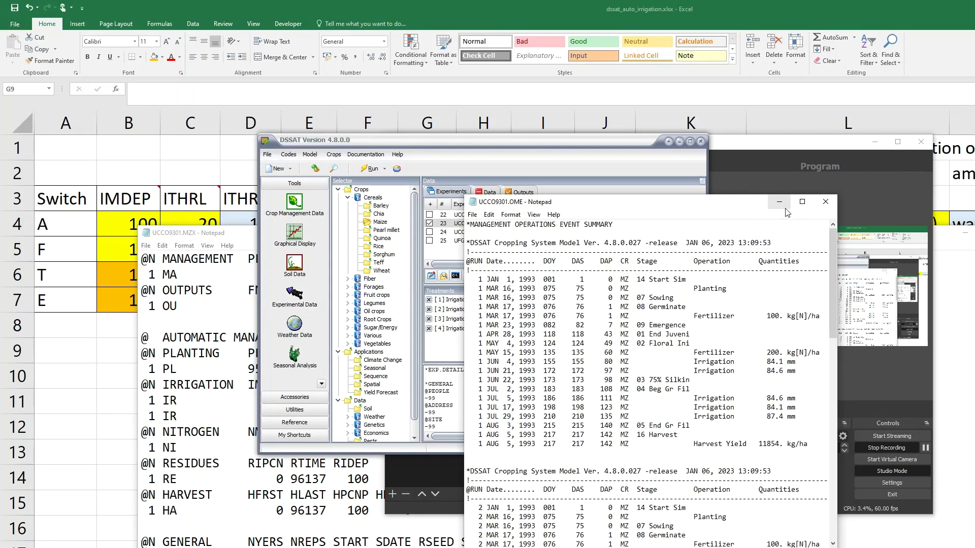